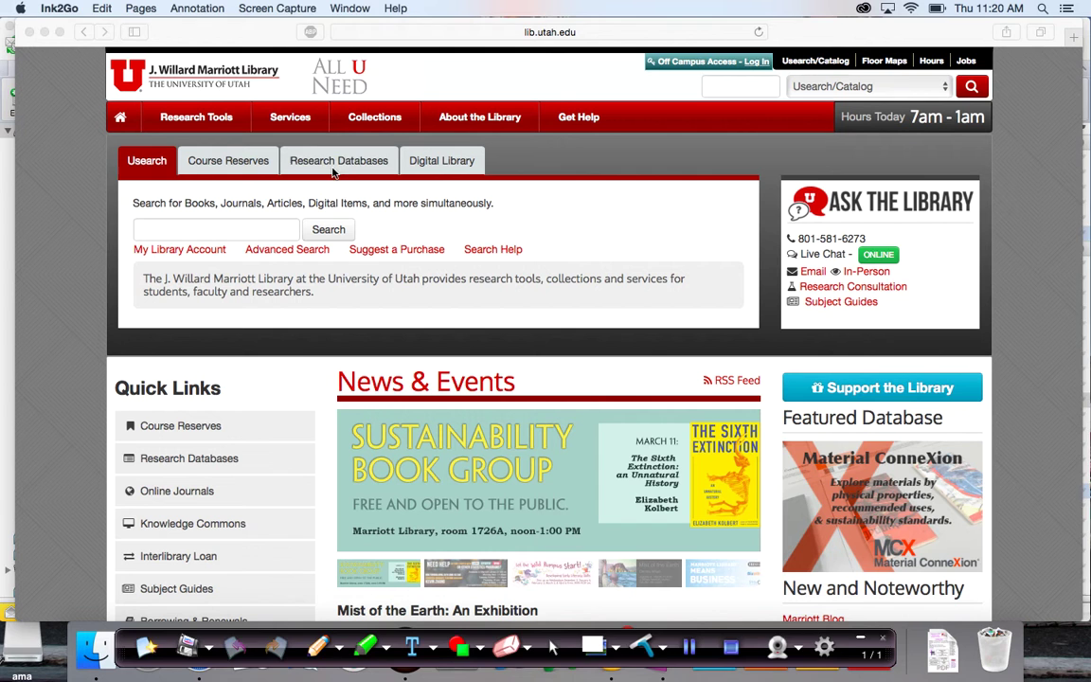
# Step: Open Communication & Mass Media Complete from the library's Communication databases by subject list
pyautogui.click(346, 164)
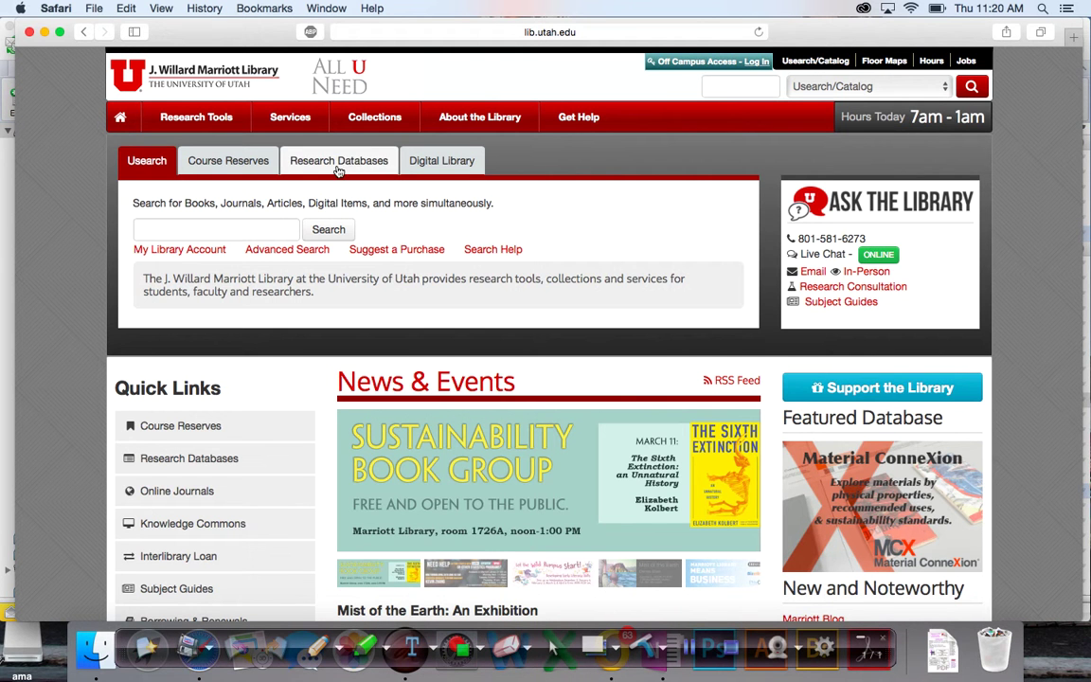
pyautogui.click(338, 165)
pyautogui.click(276, 210)
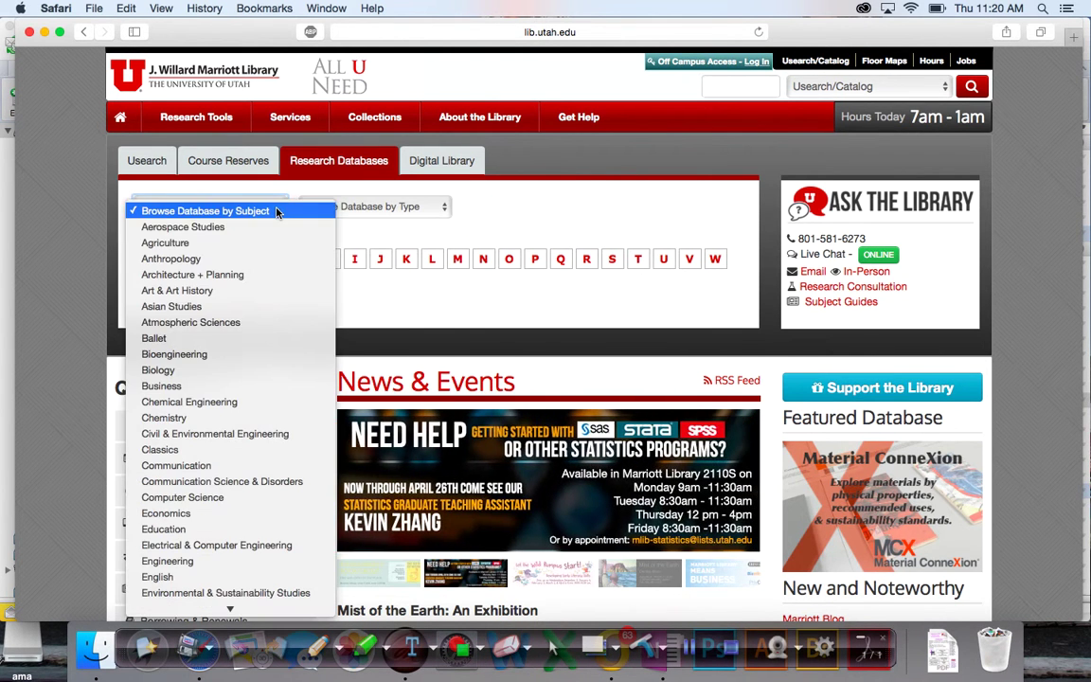
pyautogui.click(210, 466)
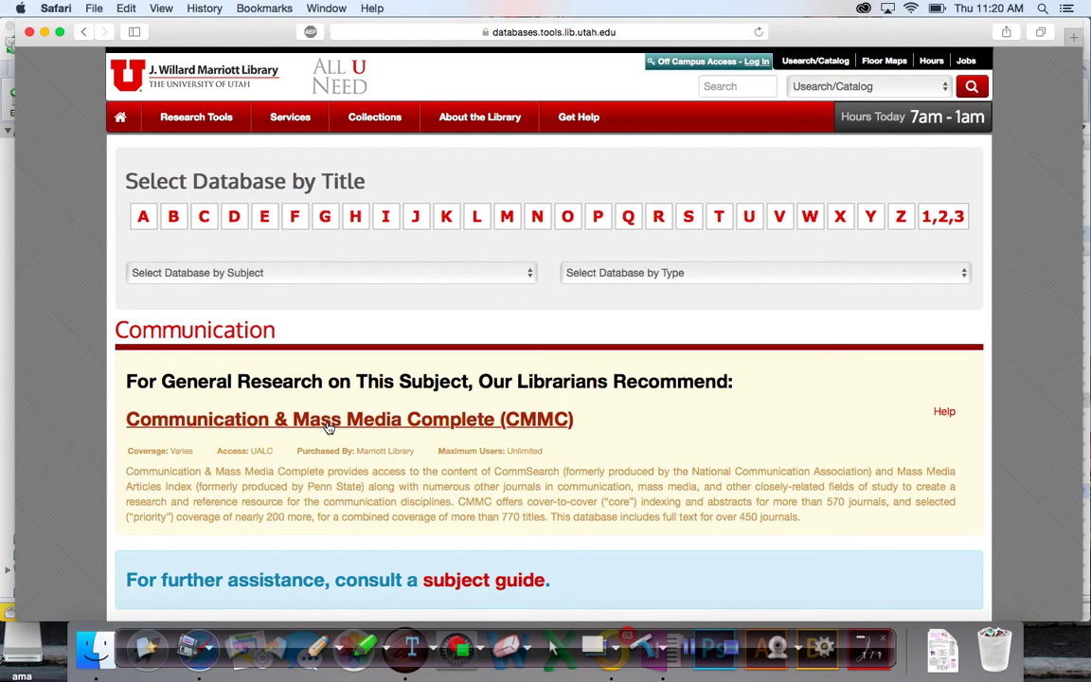
pyautogui.click(329, 422)
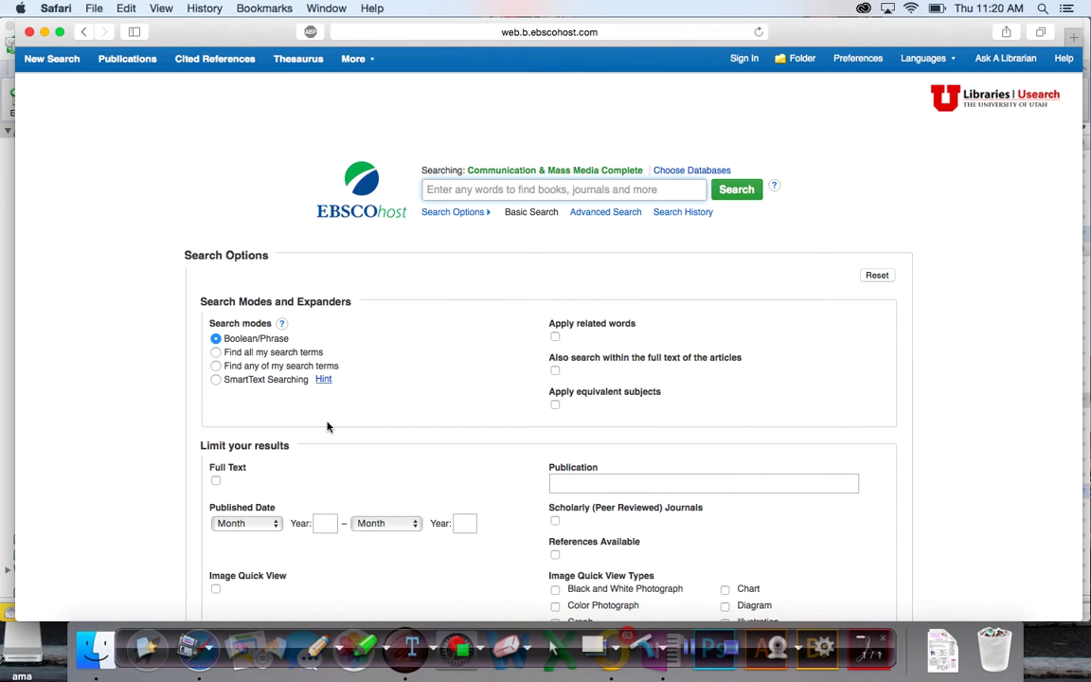
# Step: Turn on the Scholarly (Peer Reviewed) Journals and References Available limits before entering search terms
pyautogui.click(555, 520)
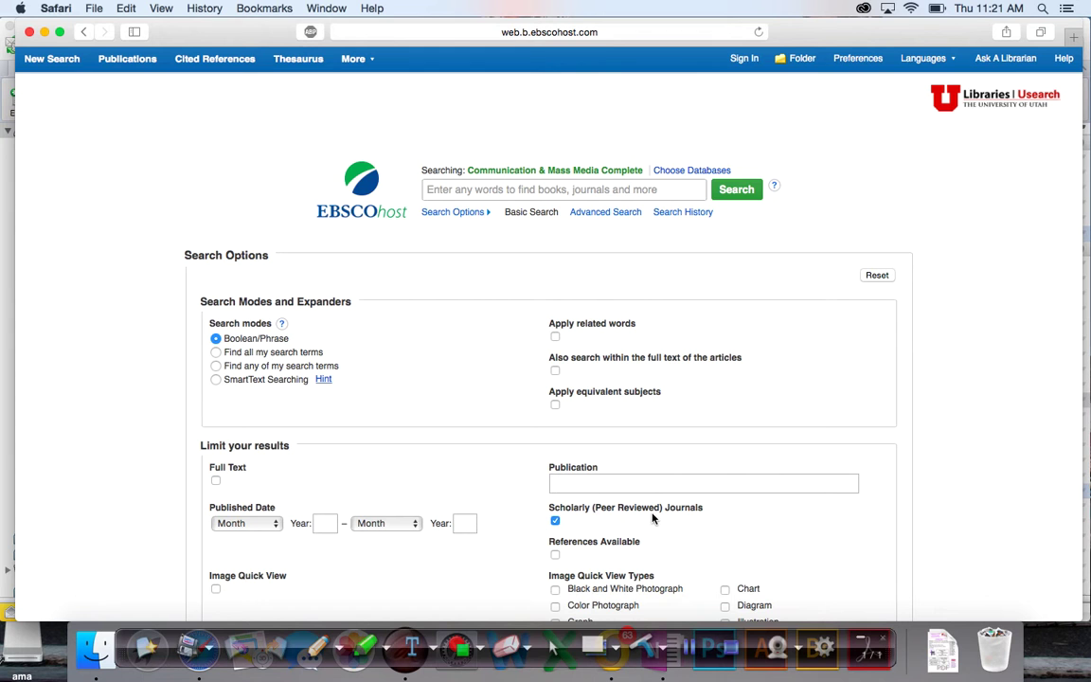
pyautogui.click(555, 555)
pyautogui.click(453, 191)
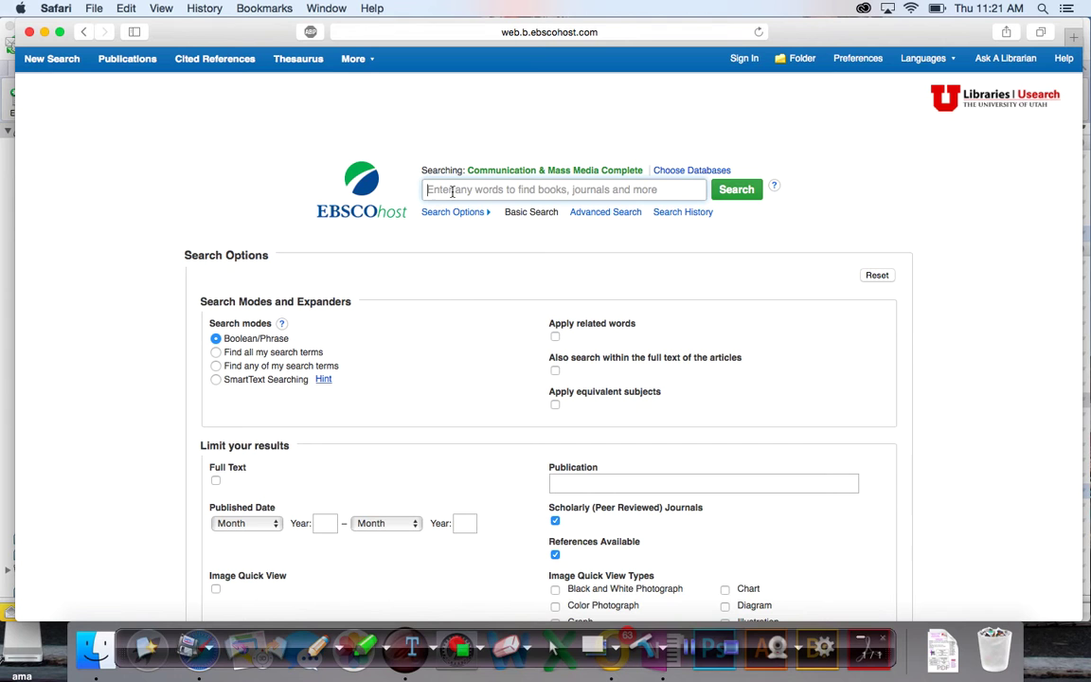
# Step: Enter 'gender* and' in the EBSCOhost search box
pyautogui.write('gender')
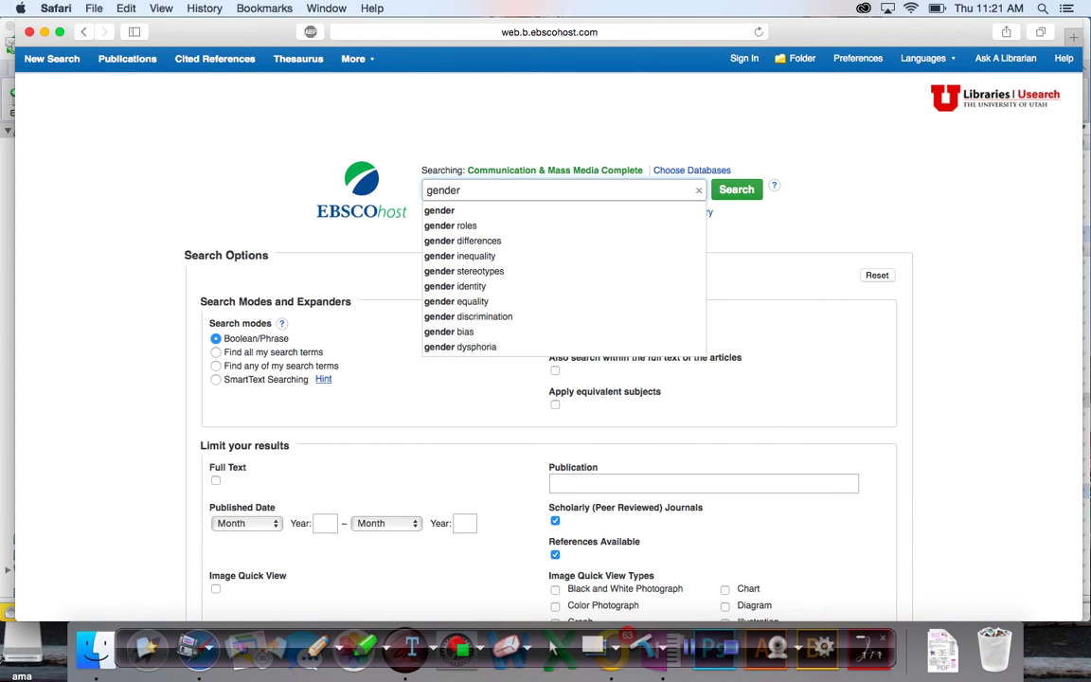
pyautogui.write('*')
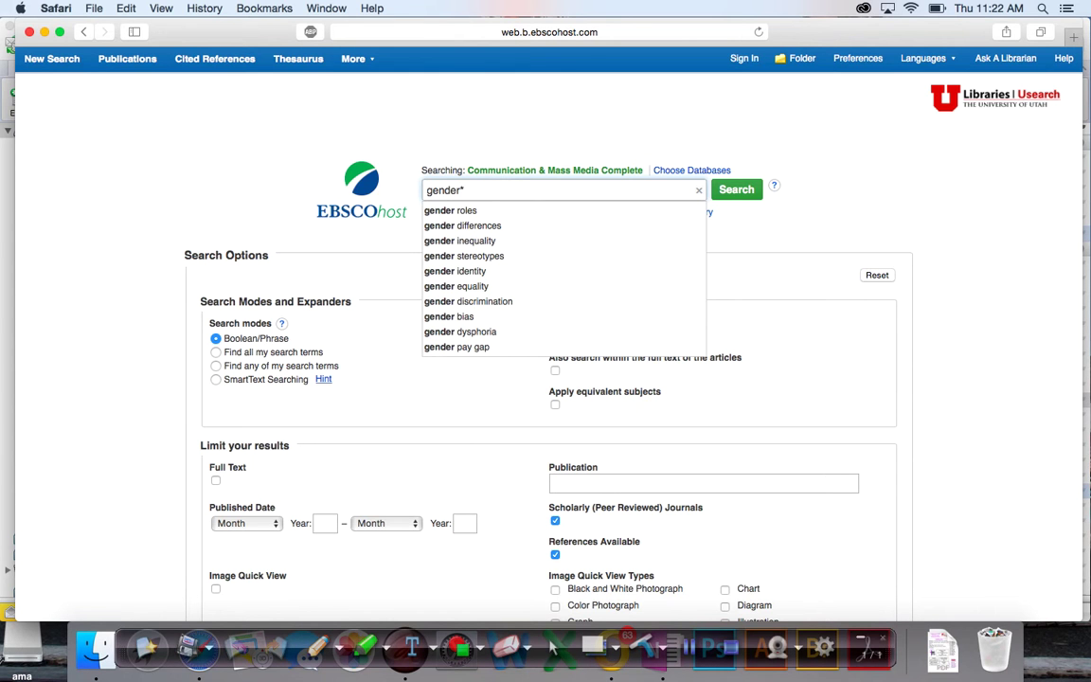
pyautogui.write('and')
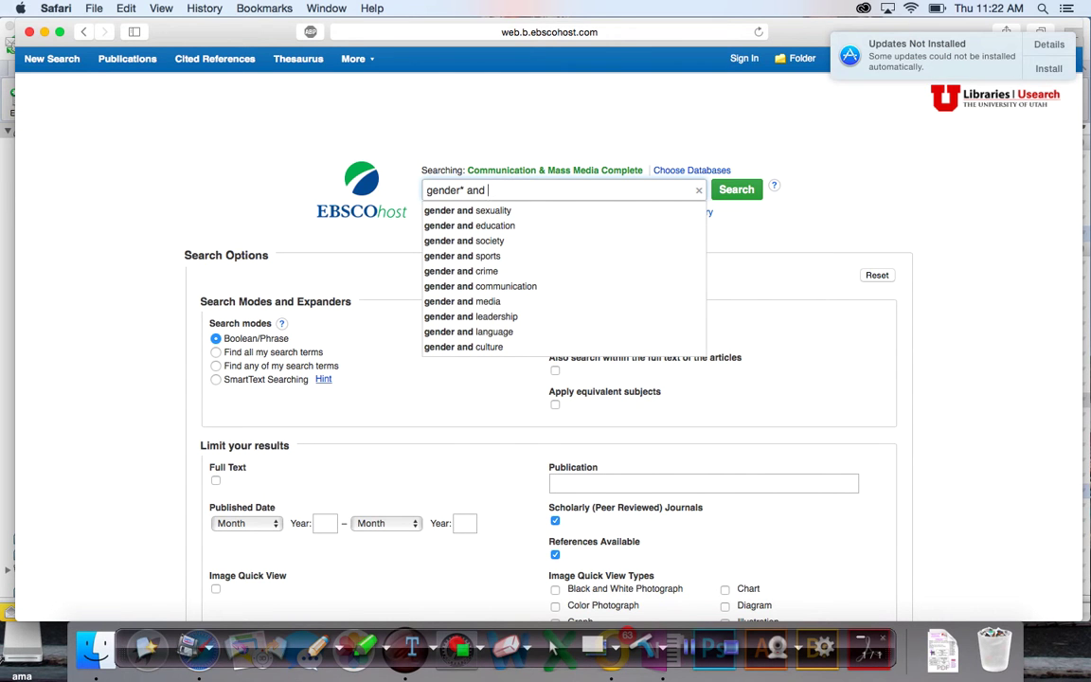
# Step: Dismiss the App Store failed-updates notice with Not Now and close the App Store
pyautogui.click(1049, 45)
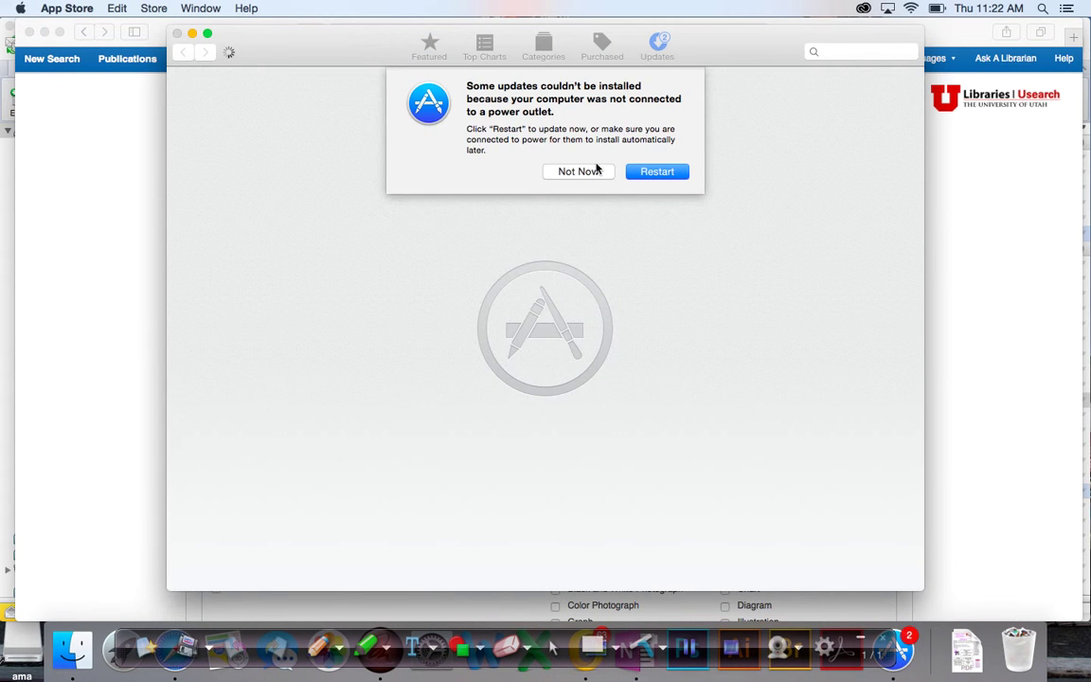
pyautogui.click(594, 171)
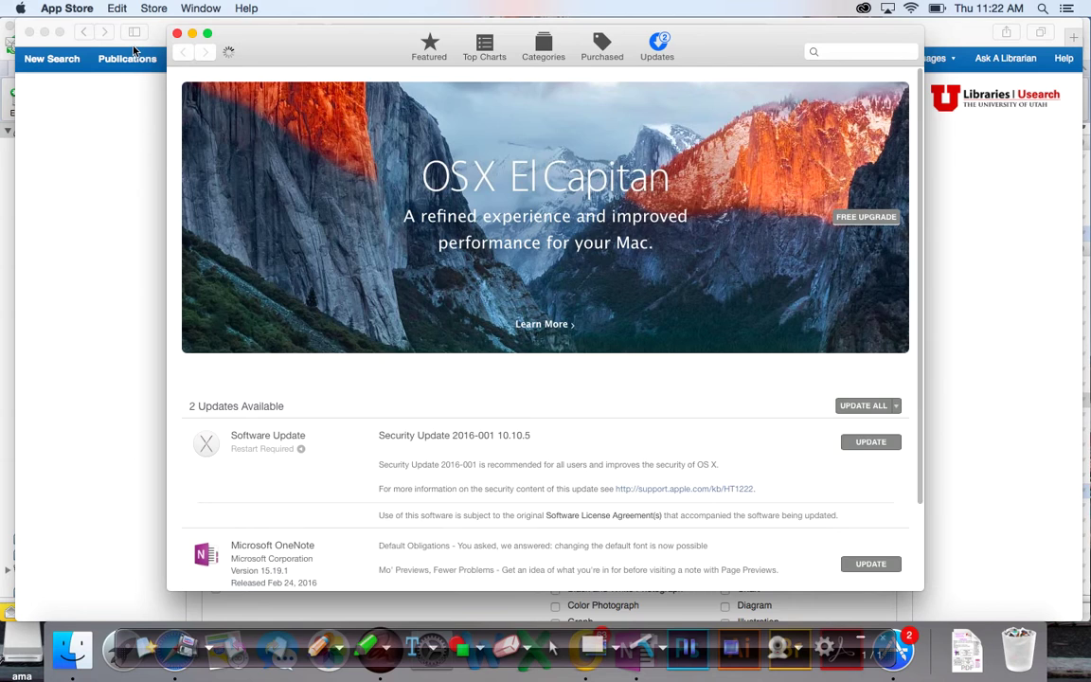
pyautogui.click(178, 35)
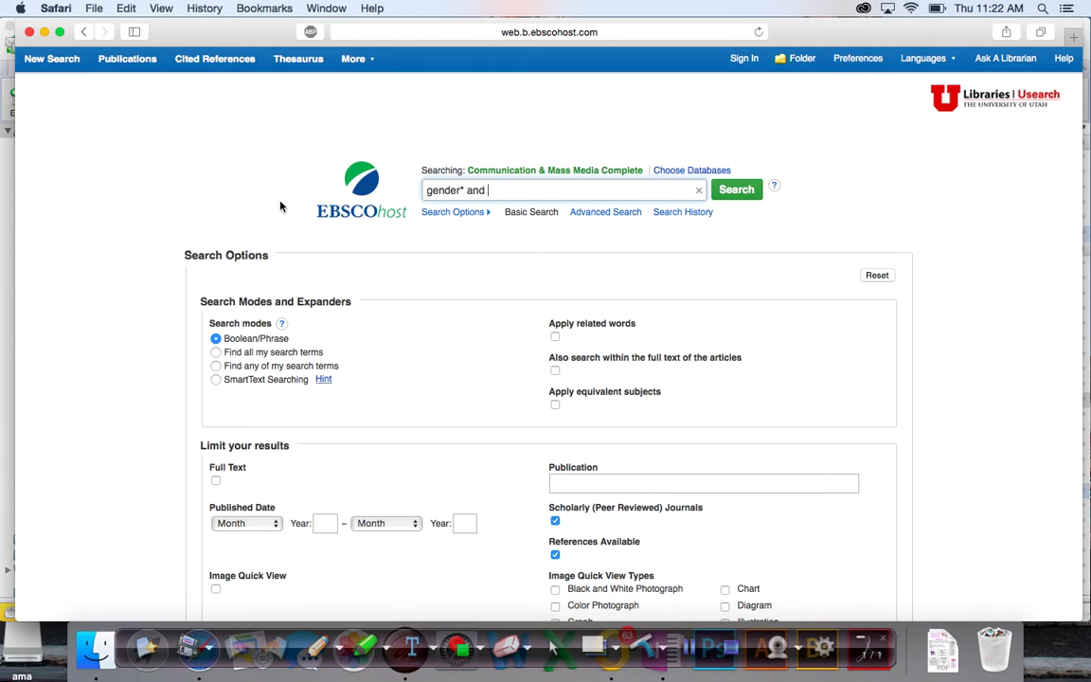
pyautogui.moveTo(467, 170); pyautogui.dragTo(540, 172)
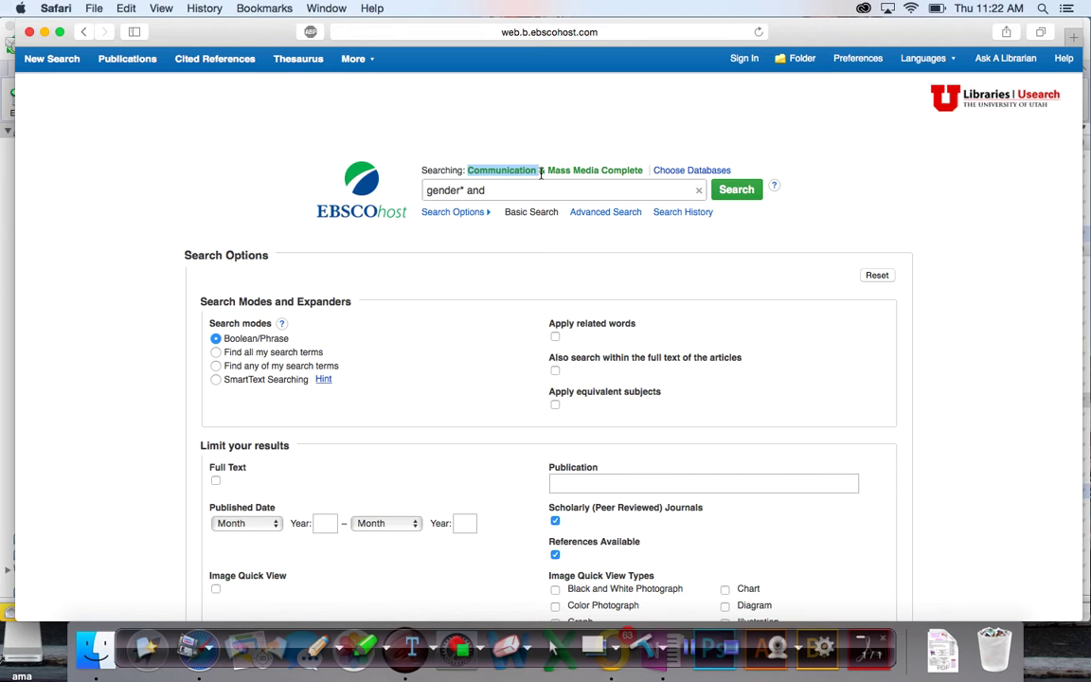
pyautogui.click(527, 190)
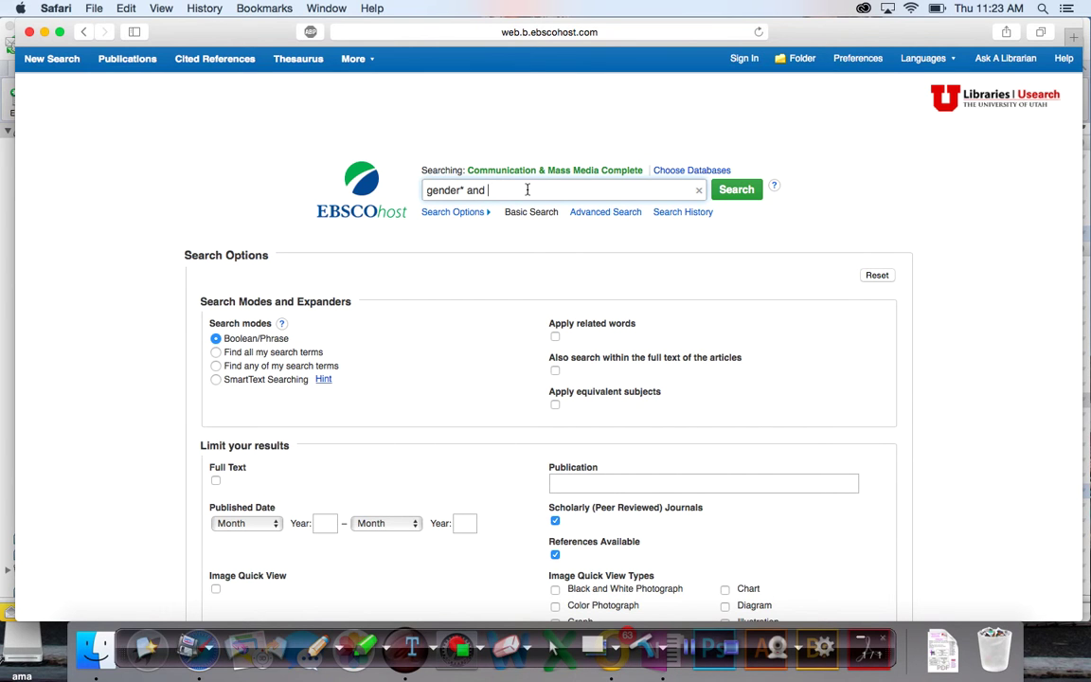
# Step: Complete the query as 'gender* and child* and identity', yielding 73 results
pyautogui.write('child')
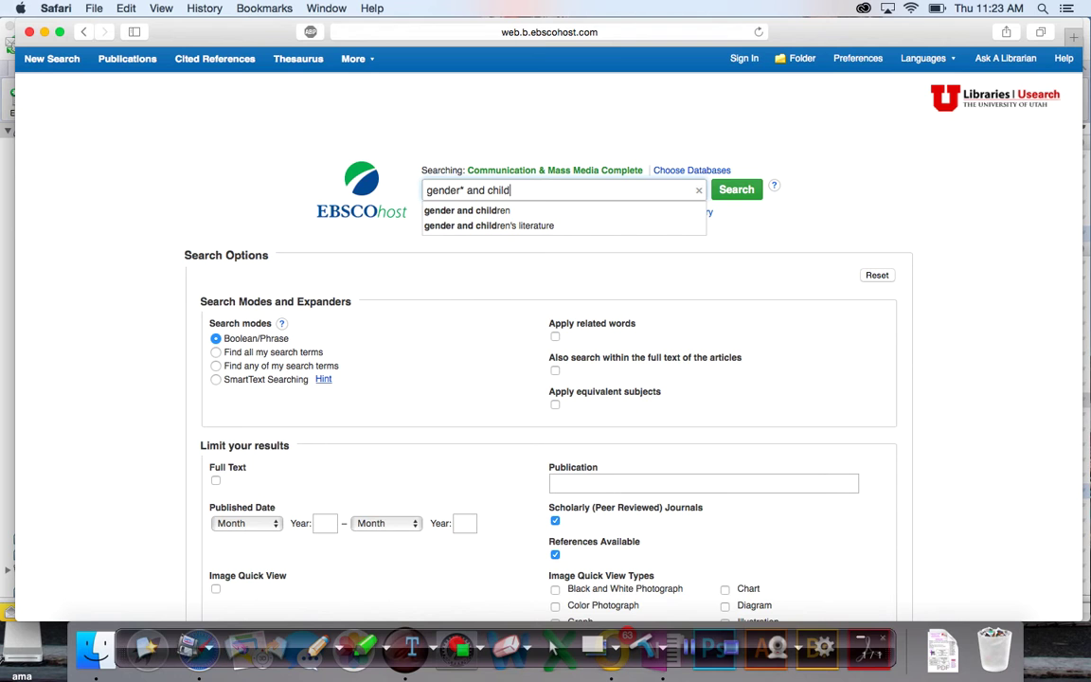
pyautogui.write('*')
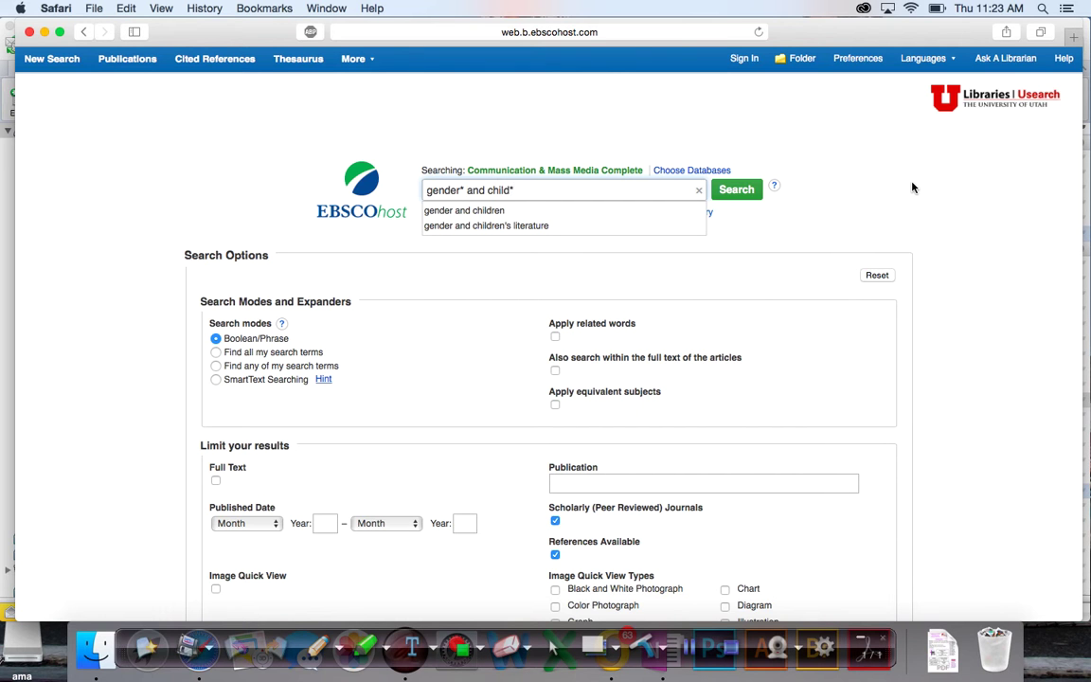
pyautogui.write('and')
pyautogui.write('identity')
pyautogui.click(744, 196)
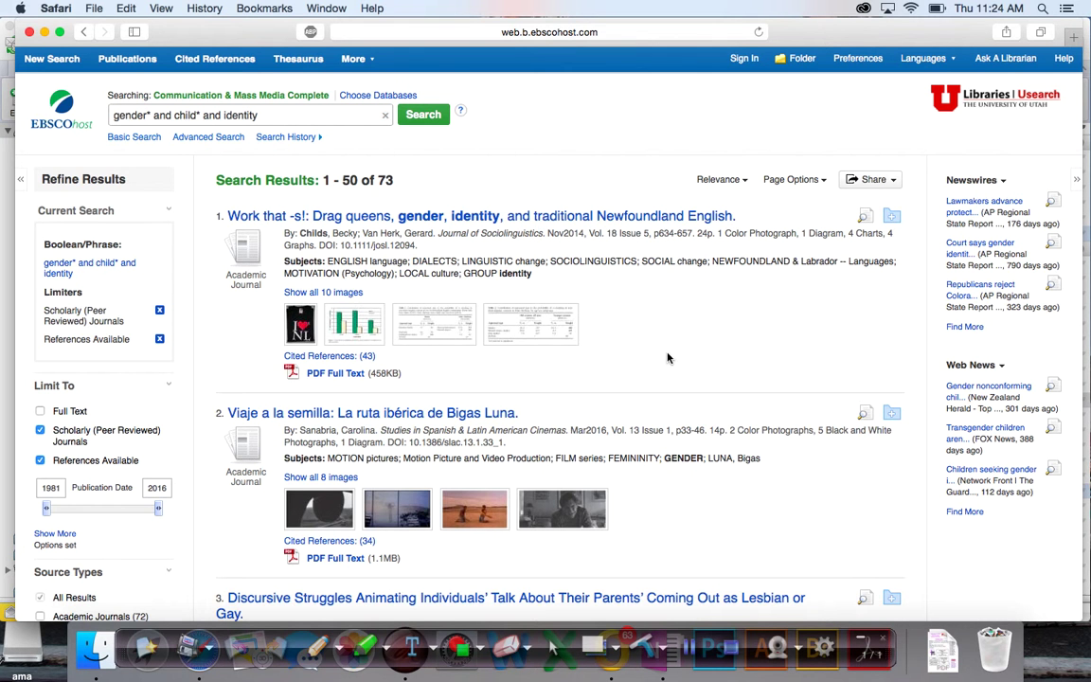
pyautogui.scroll(-5, 660, 412)
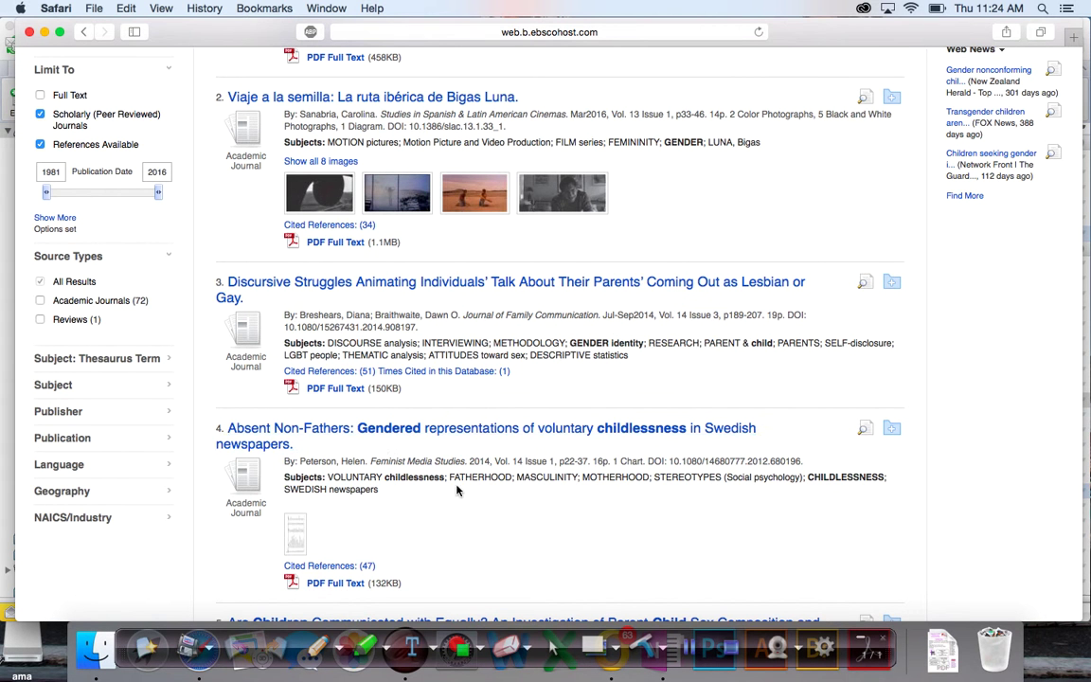
pyautogui.scroll(-5, 606, 493)
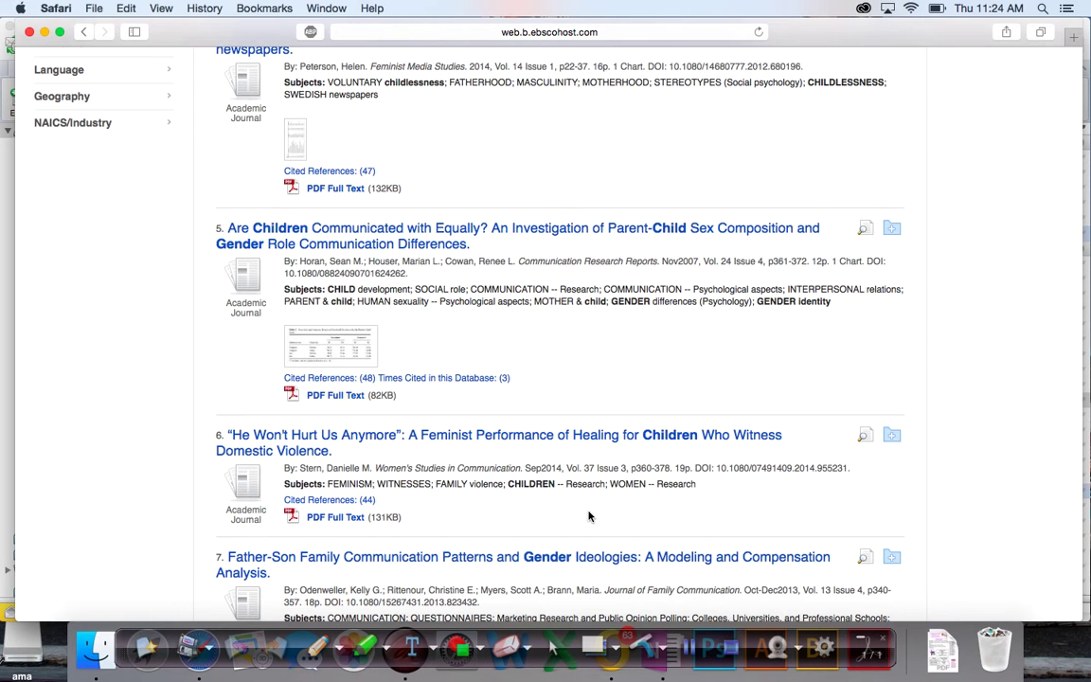
pyautogui.scroll(-4, 588, 516)
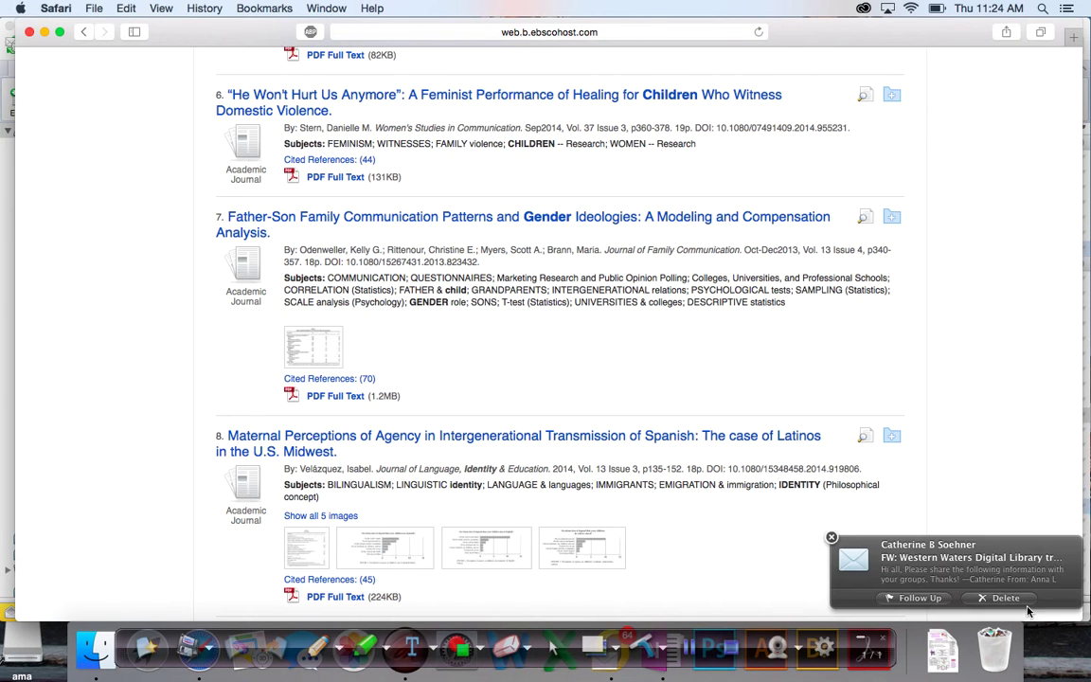
pyautogui.click(1006, 599)
pyautogui.scroll(10, 530, 349)
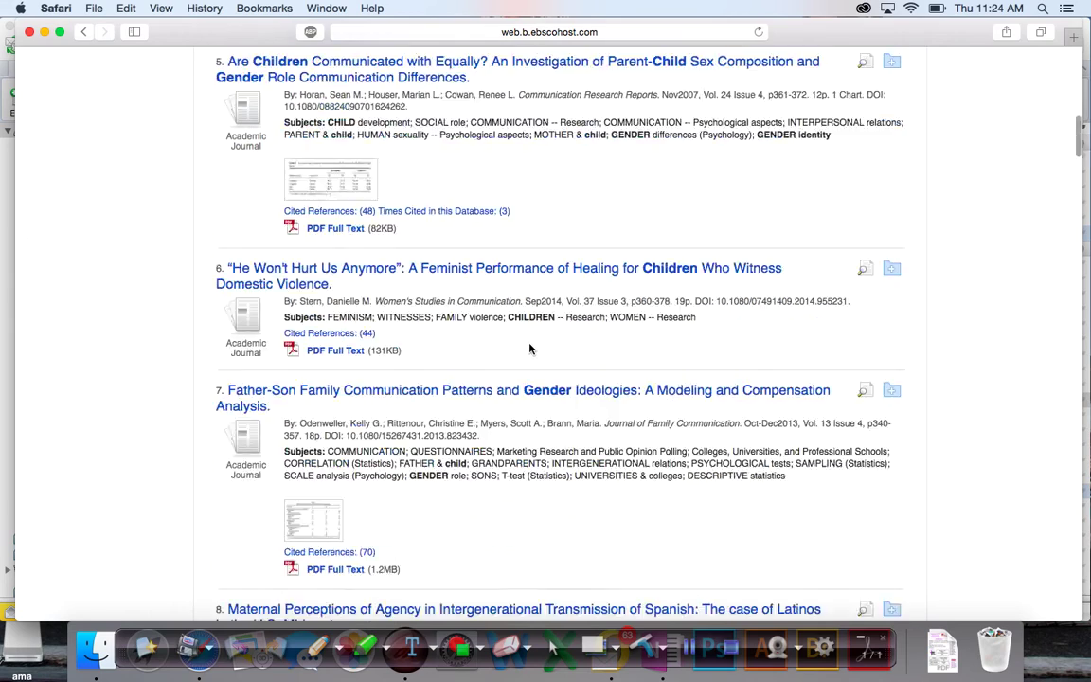
pyautogui.scroll(-5, 475, 308)
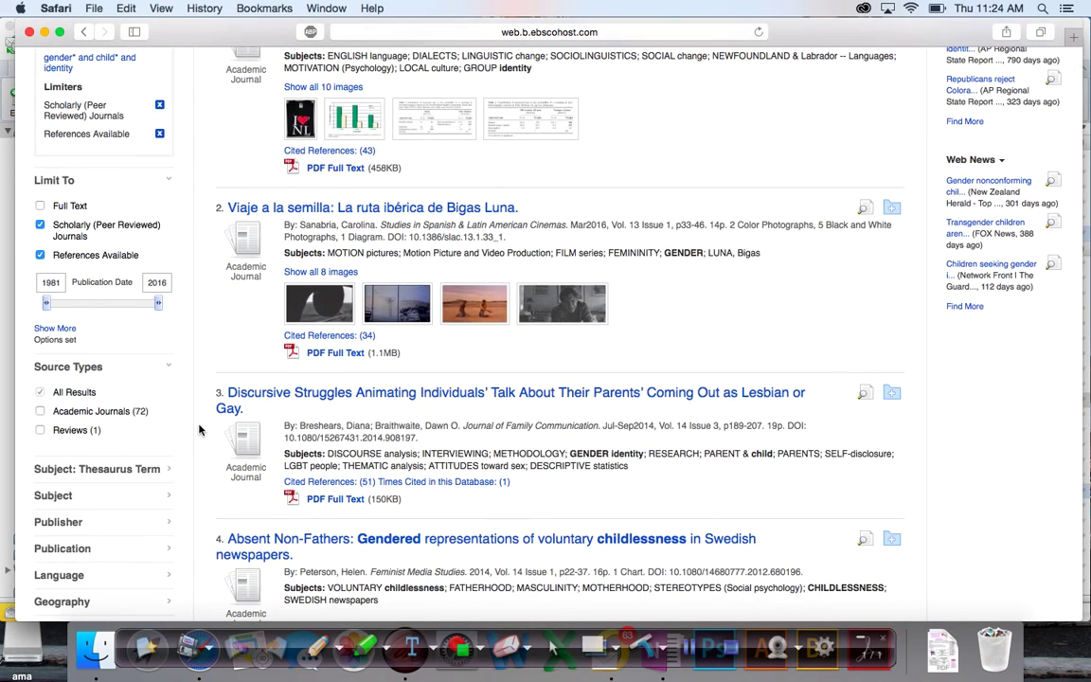
pyautogui.scroll(4, 301, 320)
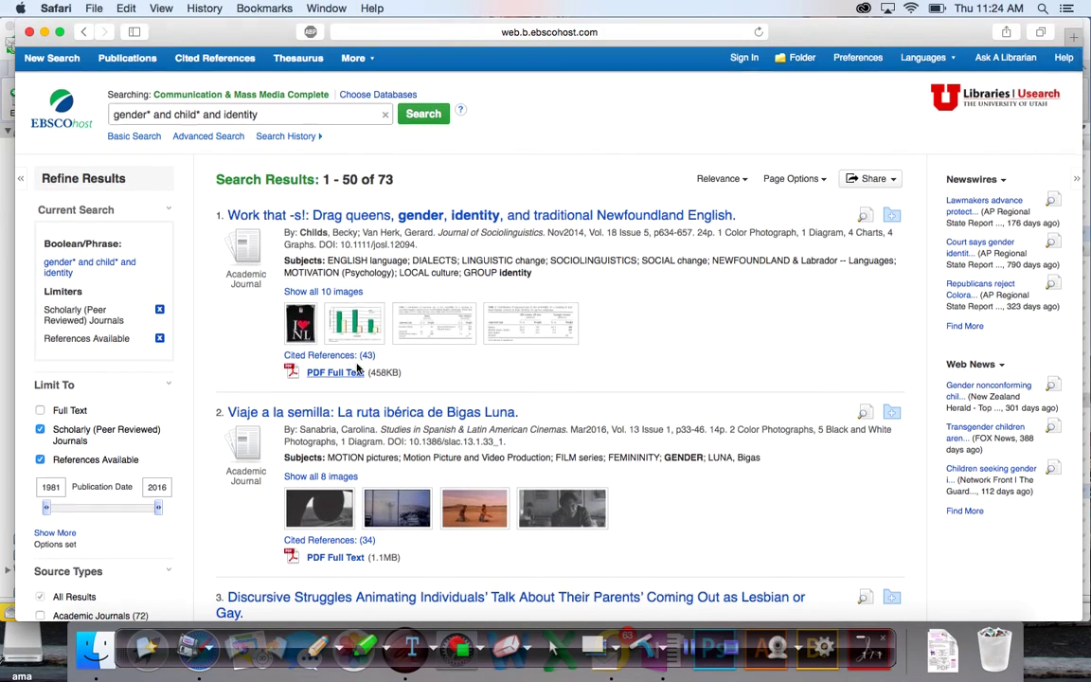
pyautogui.scroll(-9, 358, 369)
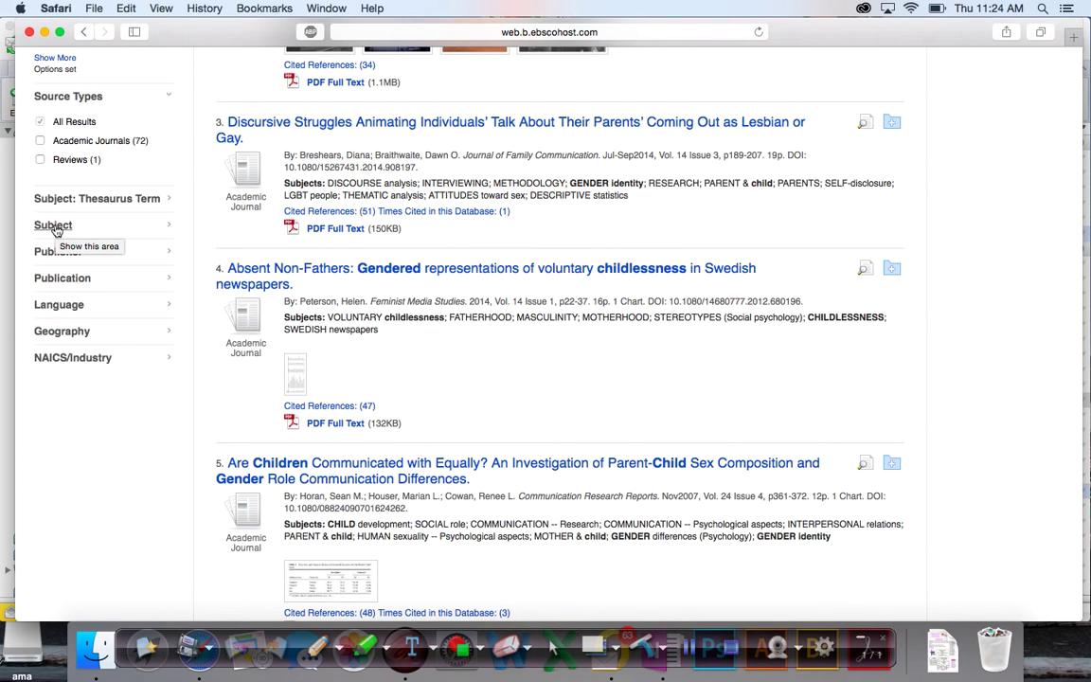
# Step: Open the full Subject list with hit counts, led by gender identity (15) and gender (9)
pyautogui.click(54, 225)
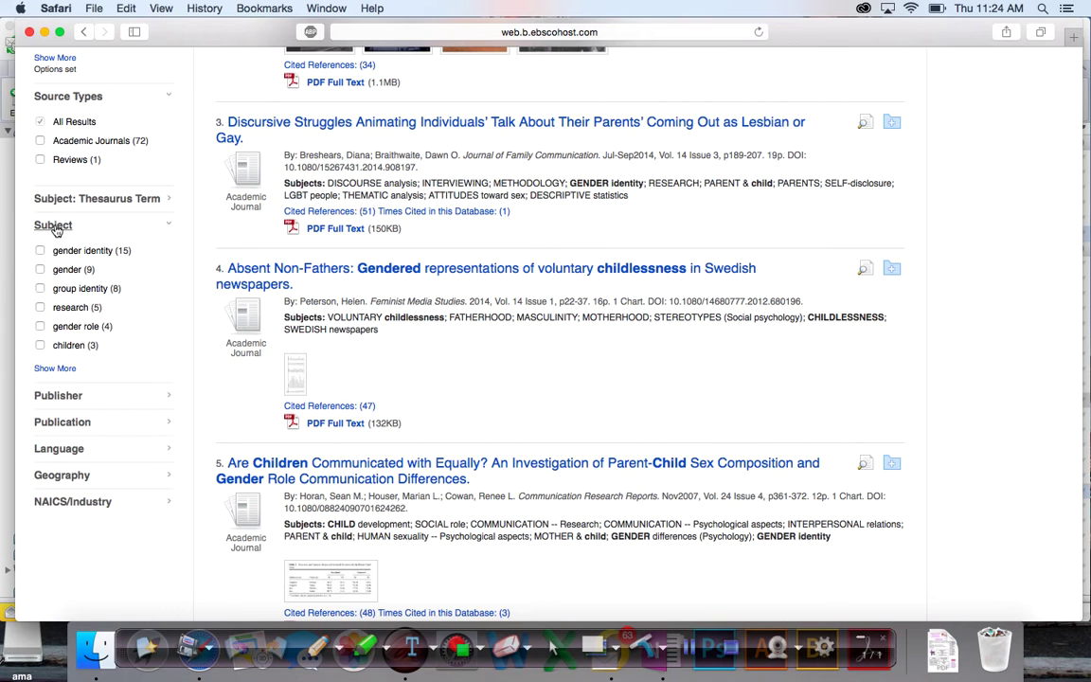
pyautogui.click(49, 372)
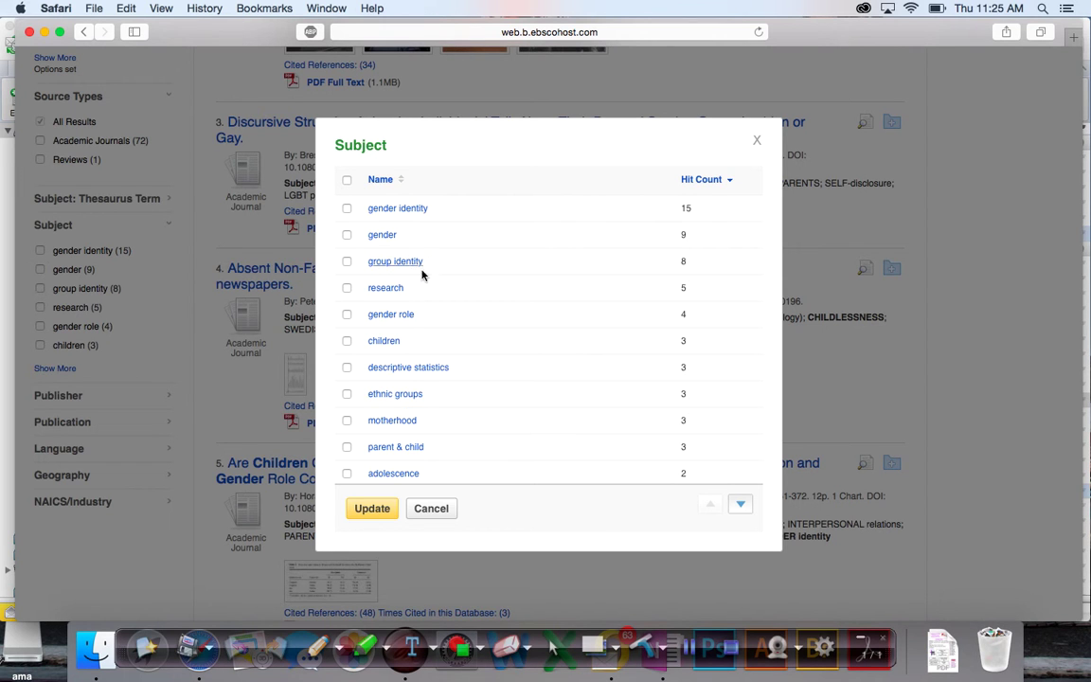
pyautogui.scroll(-3, 433, 335)
pyautogui.scroll(-1, 432, 335)
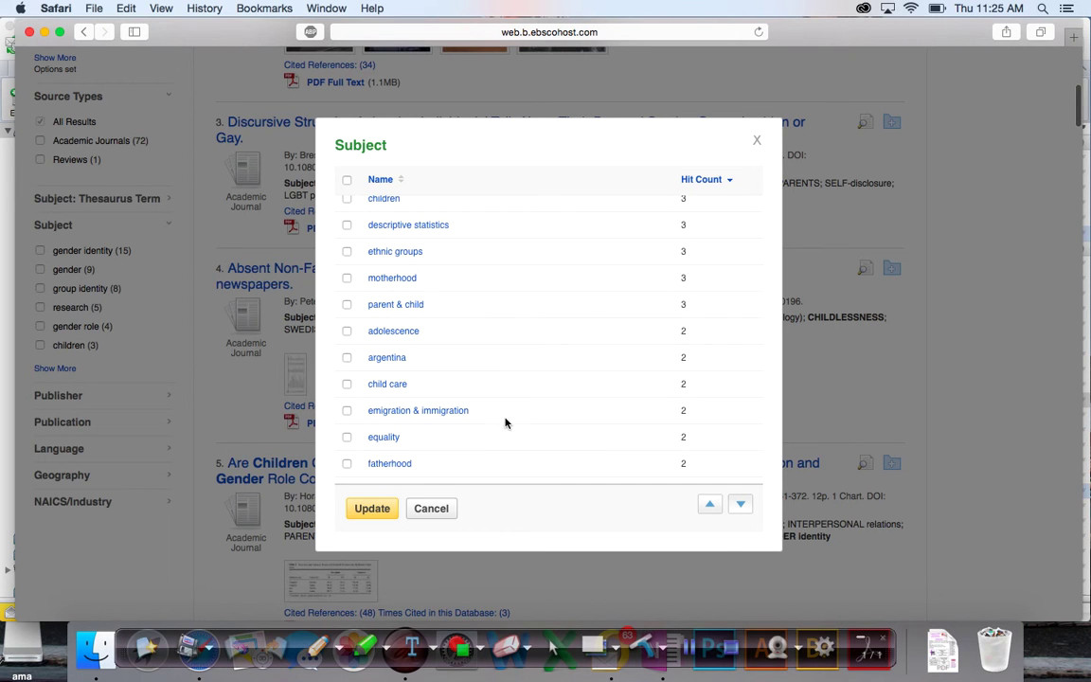
pyautogui.scroll(-5, 490, 411)
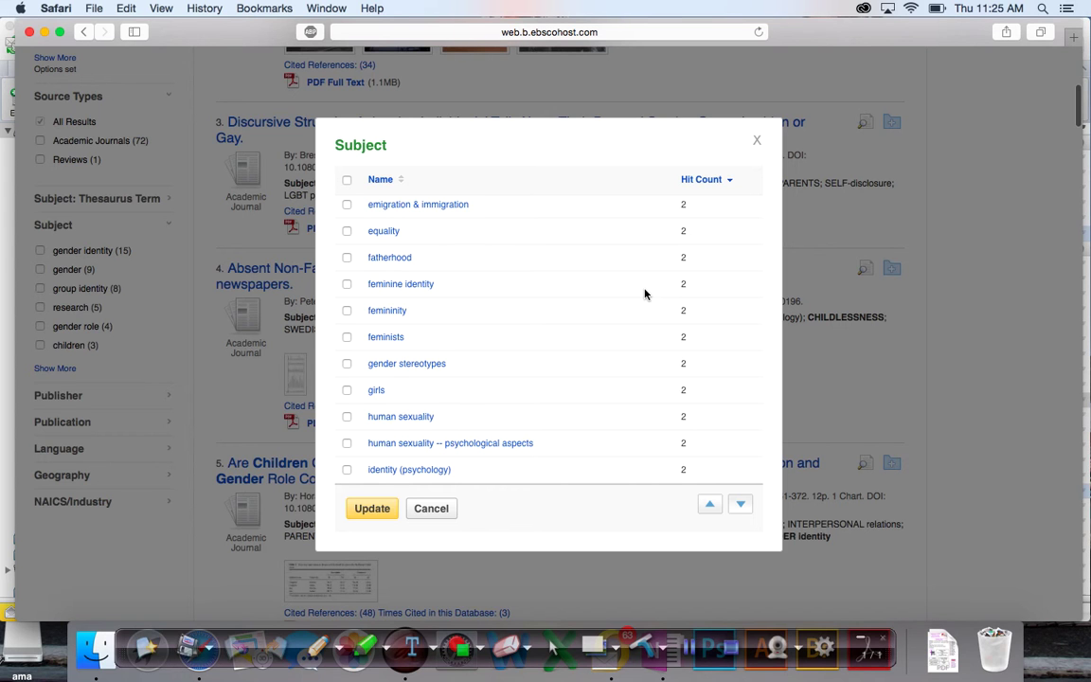
pyautogui.scroll(10, 634, 262)
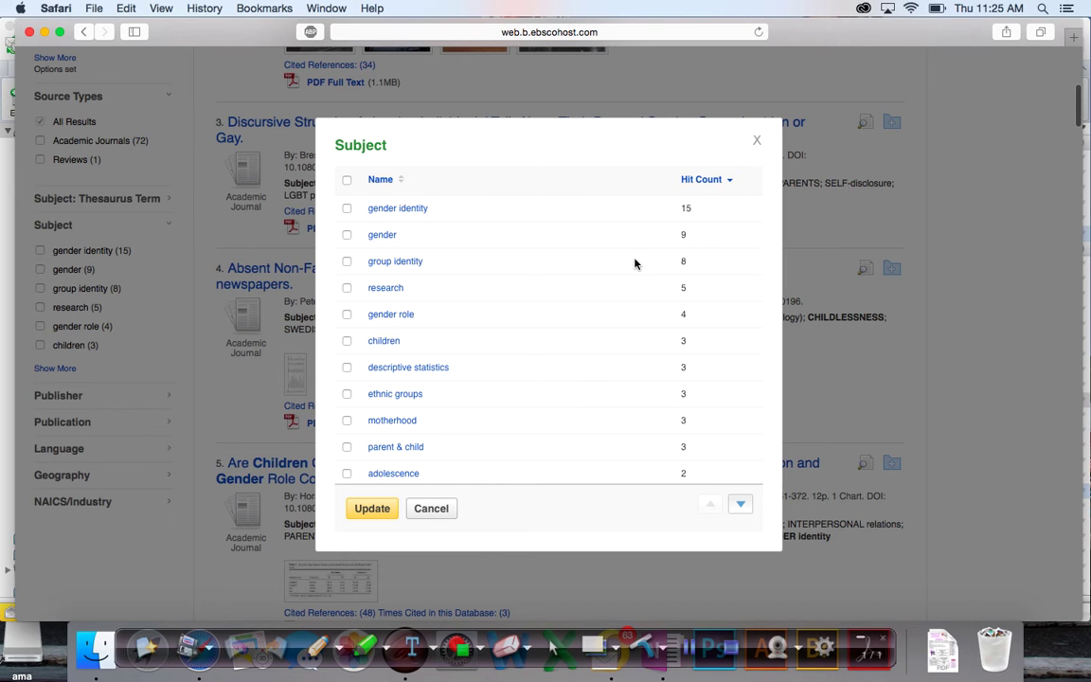
# Step: Close the Subject list, view the 'Discursive Struggles' PDF full text, and return to results
pyautogui.click(757, 141)
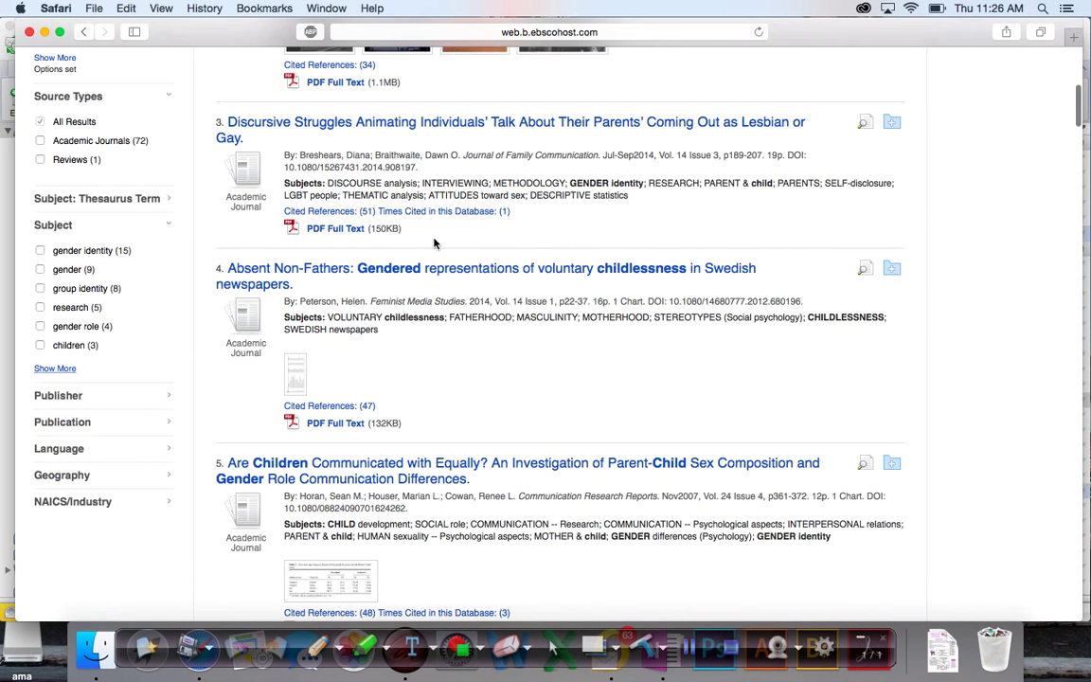
pyautogui.click(339, 229)
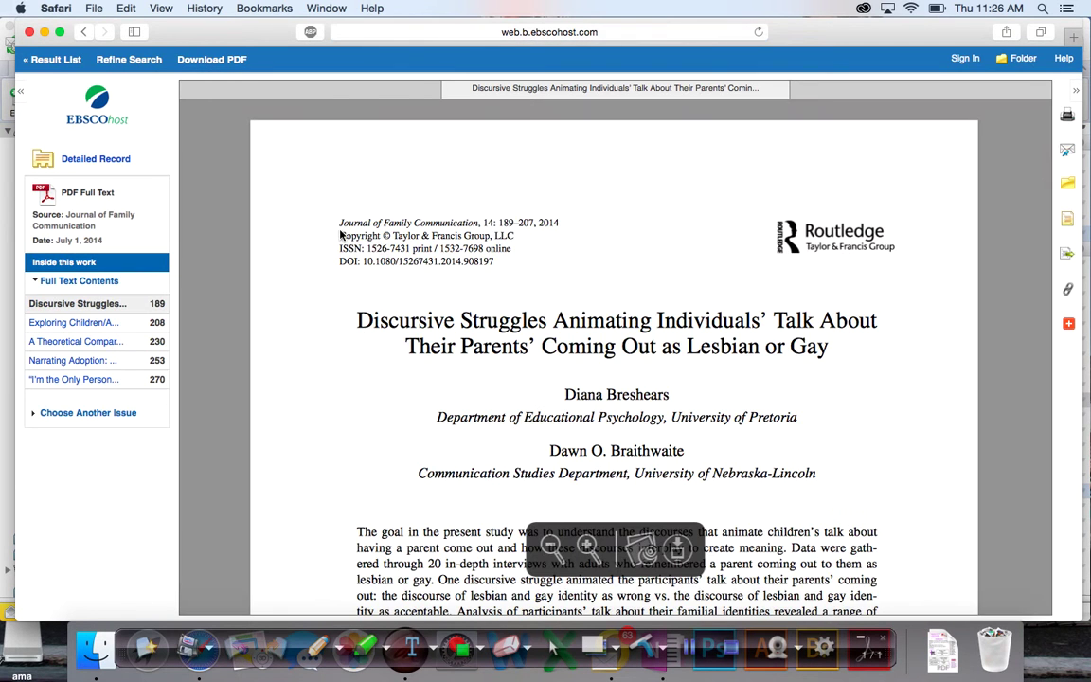
pyautogui.click(82, 32)
pyautogui.scroll(10, 329, 190)
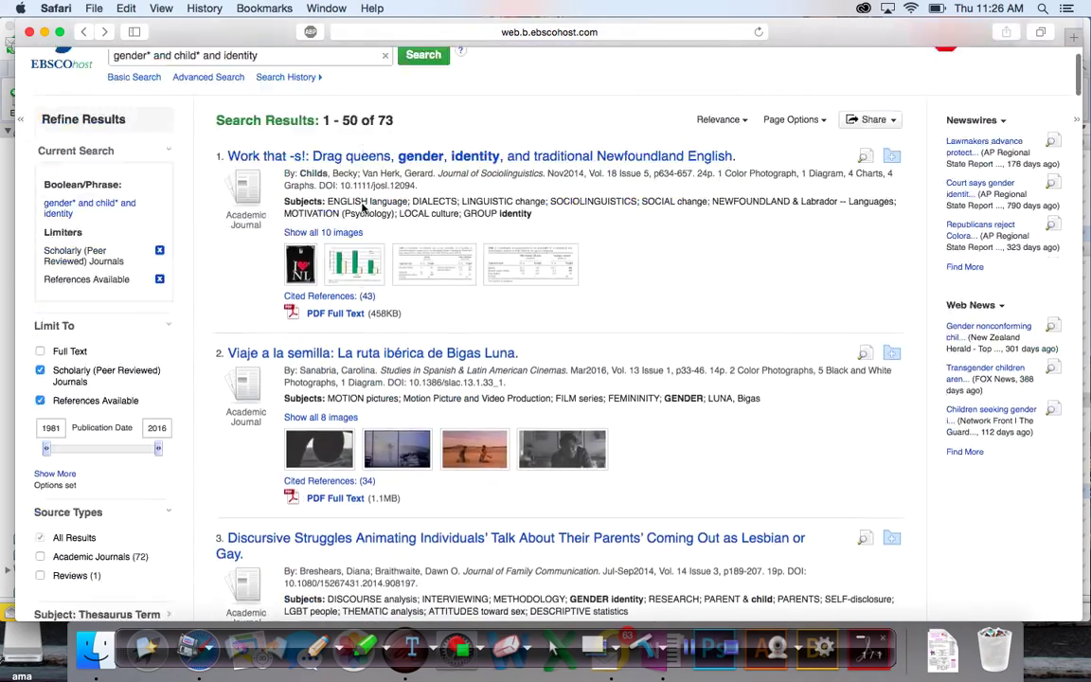
# Step: Scroll down the result list to result 16, 'The mobile phone = bike shed?'
pyautogui.scroll(-10, 362, 208)
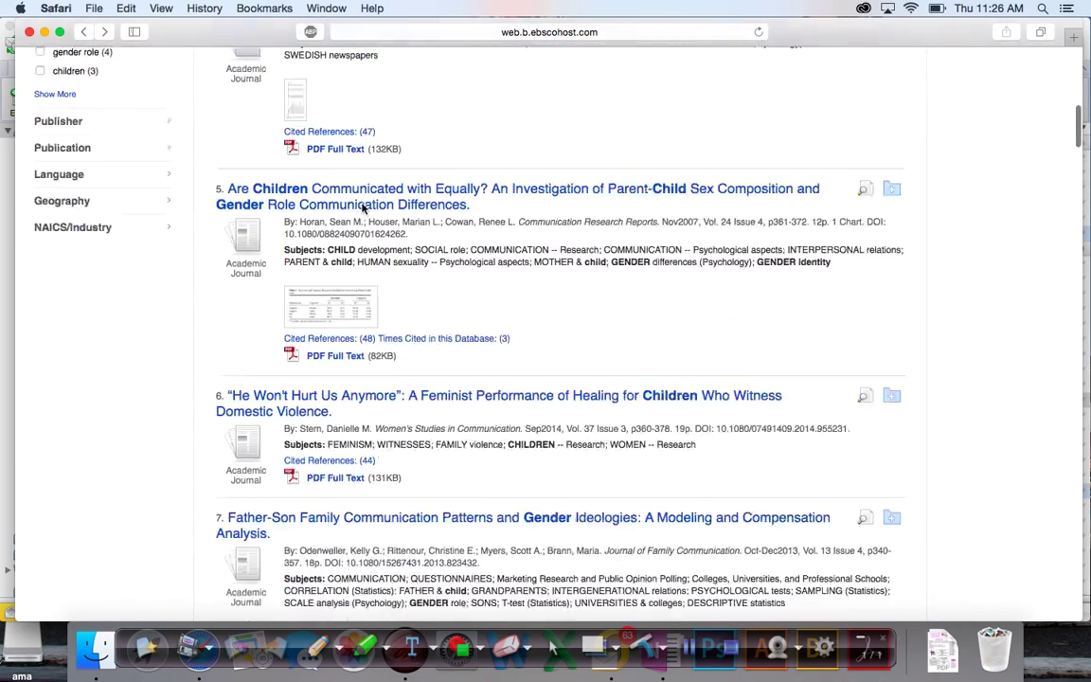
pyautogui.scroll(-10, 362, 209)
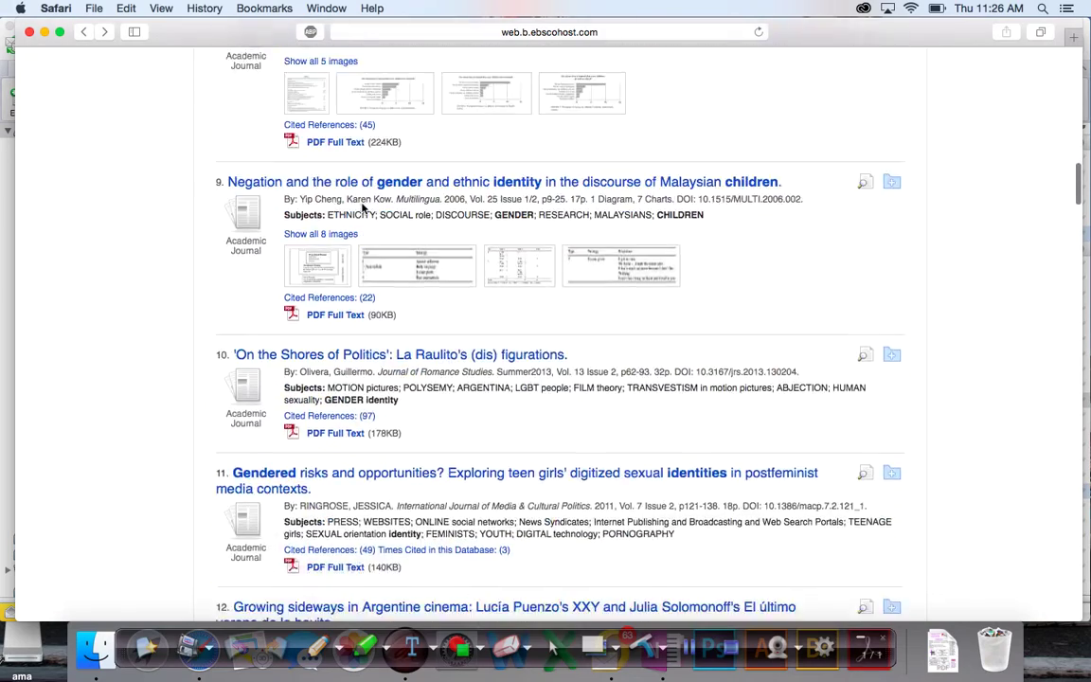
pyautogui.scroll(-10, 361, 209)
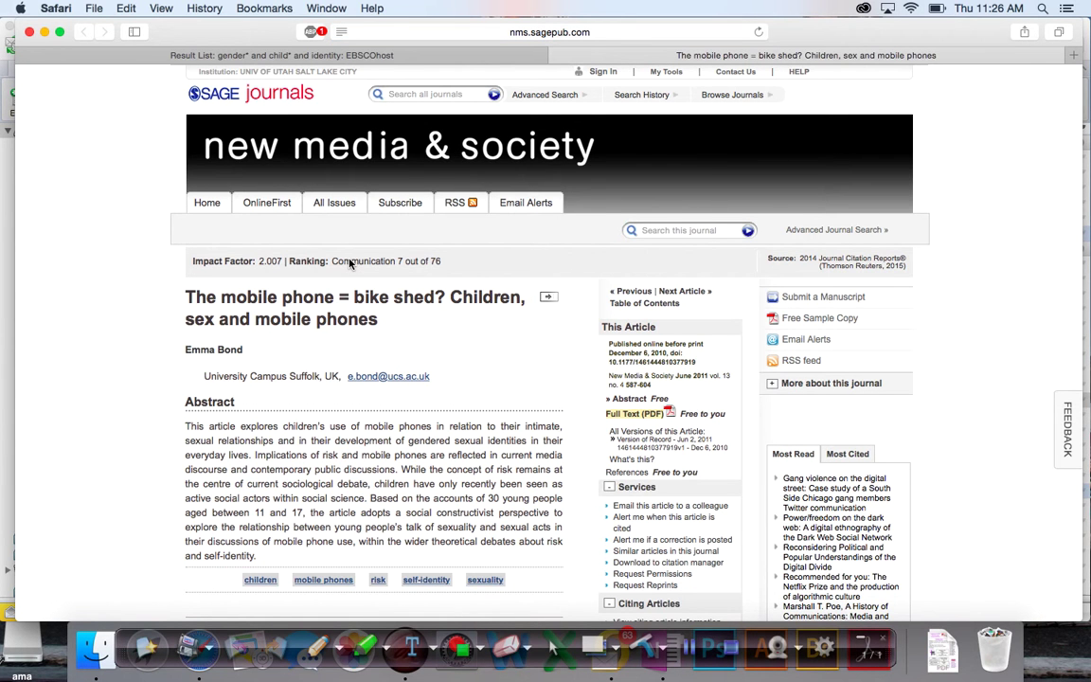
# Step: Close the SAGE Journals page for 'The mobile phone = bike shed?'
pyautogui.click(562, 54)
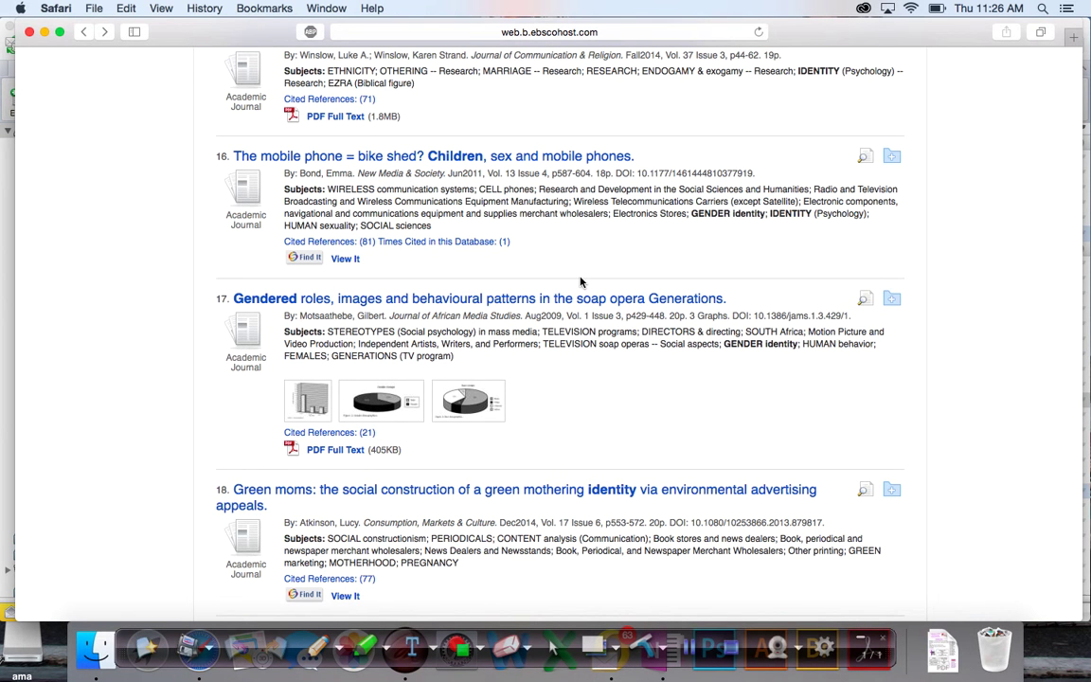
pyautogui.moveTo(425, 325); pyautogui.dragTo(228, 290)
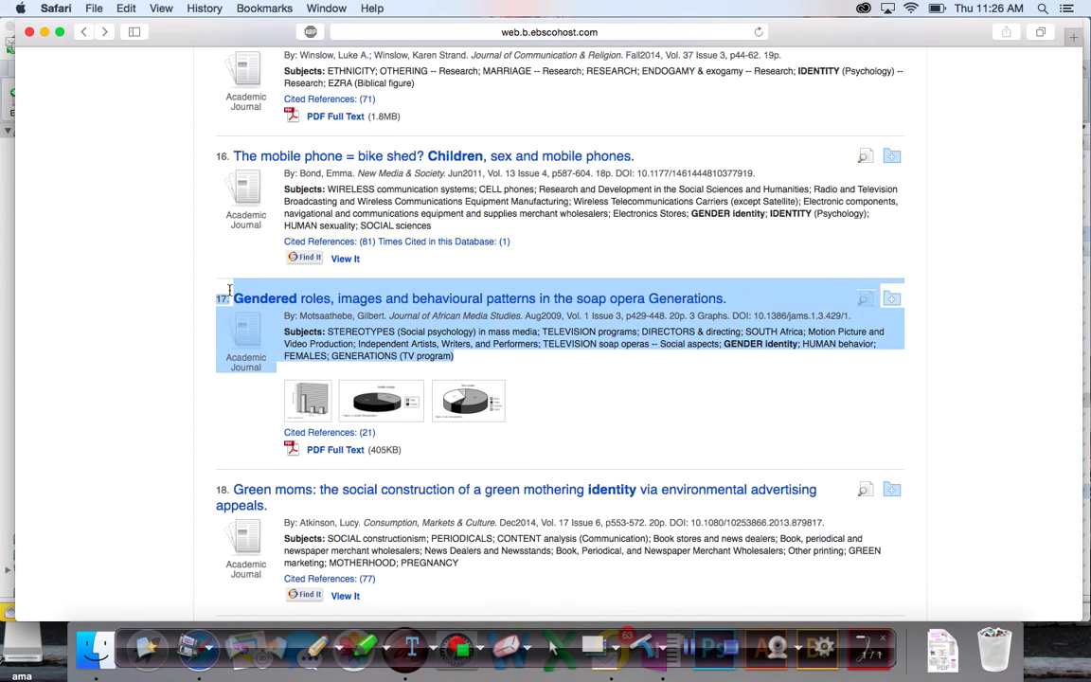
pyautogui.click(545, 419)
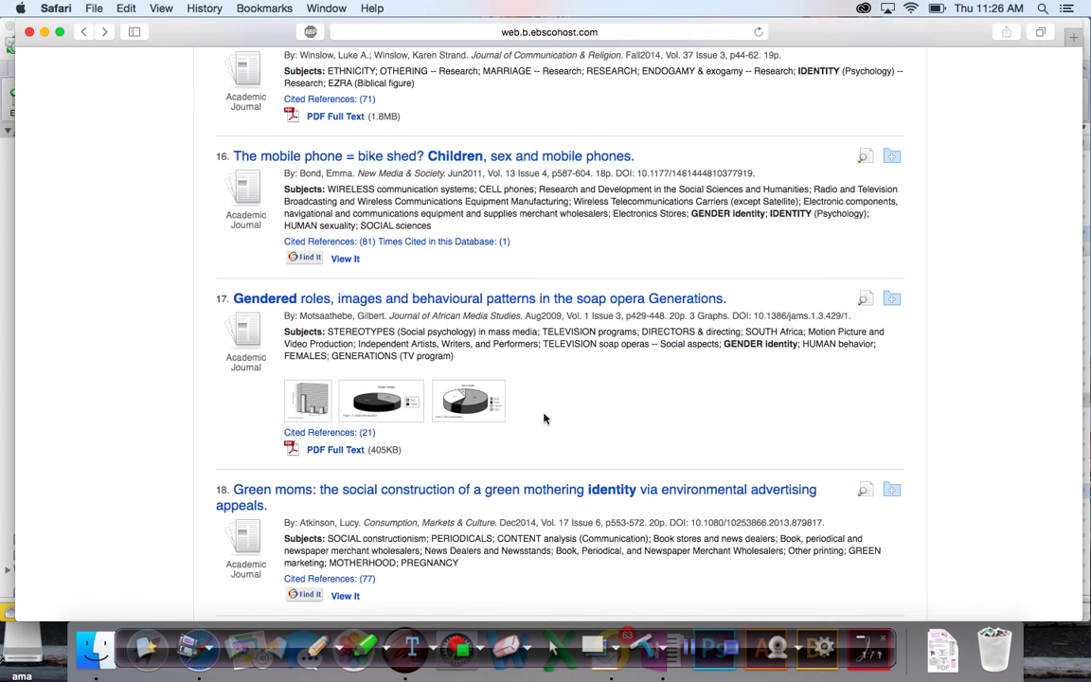